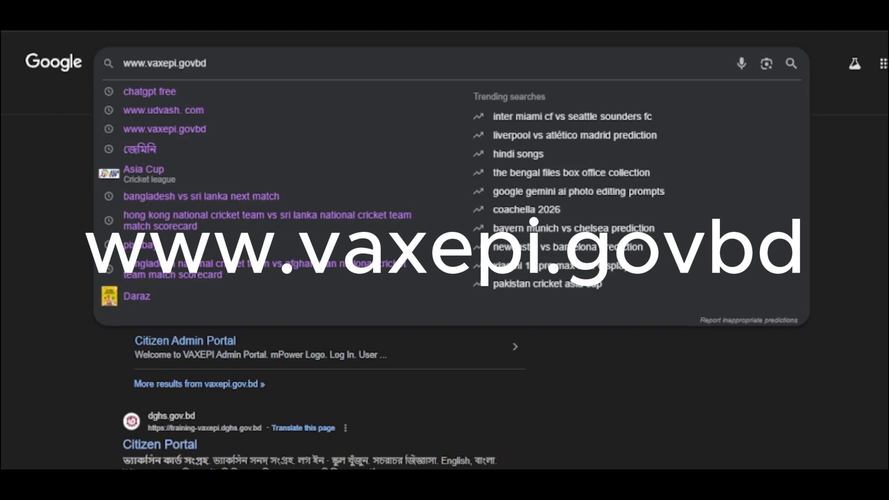
key("Return")
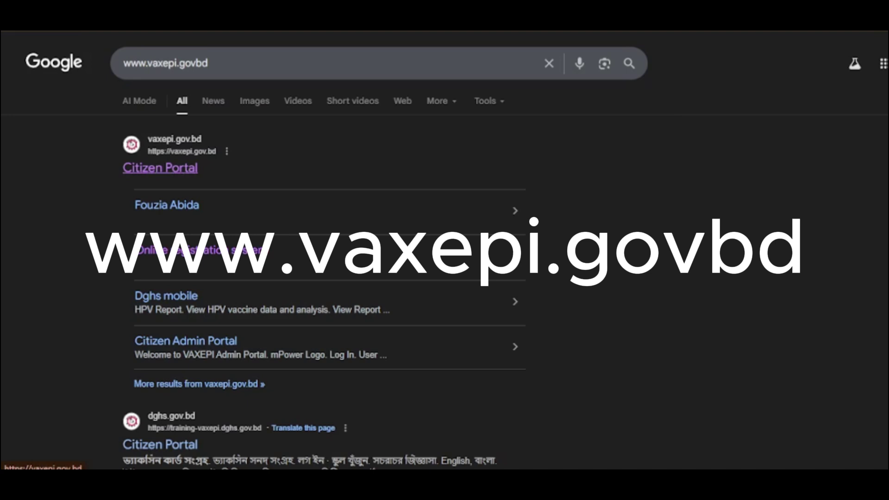
left_click(160, 167)
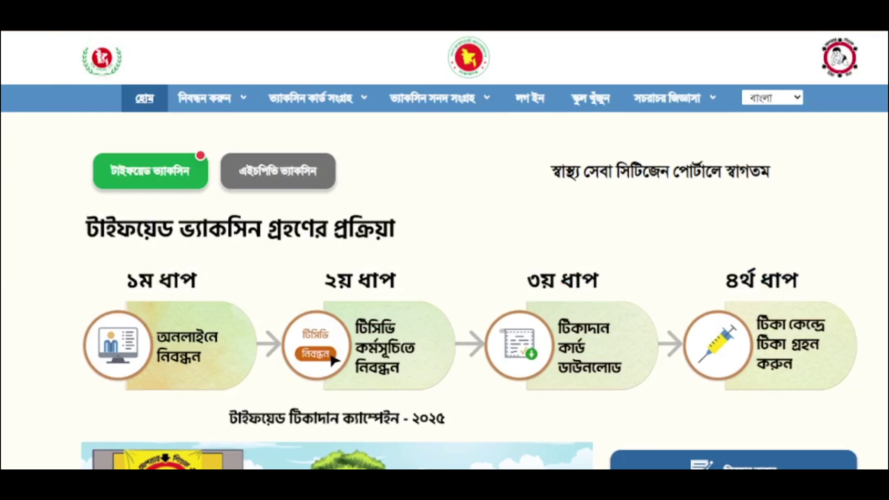
- Open the নিবন্ধন registration form for the typhoid vaccine from the home page
scroll(444, 278, "down", 5)
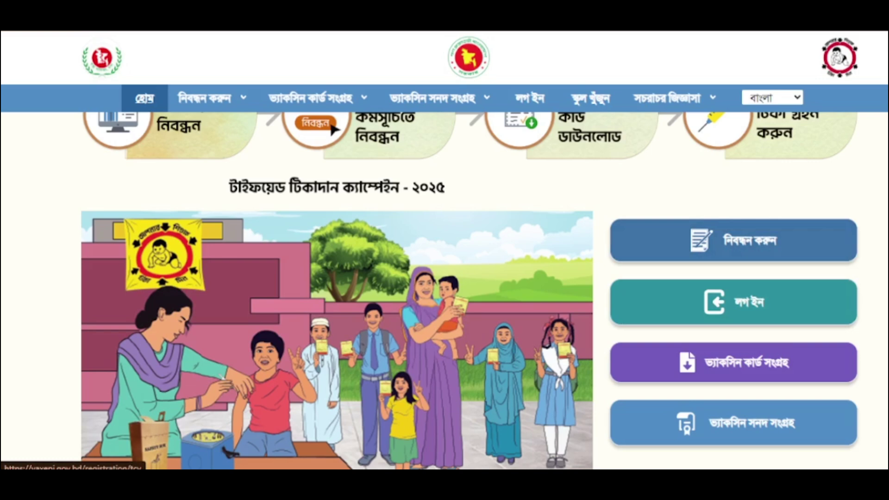
left_click(331, 126)
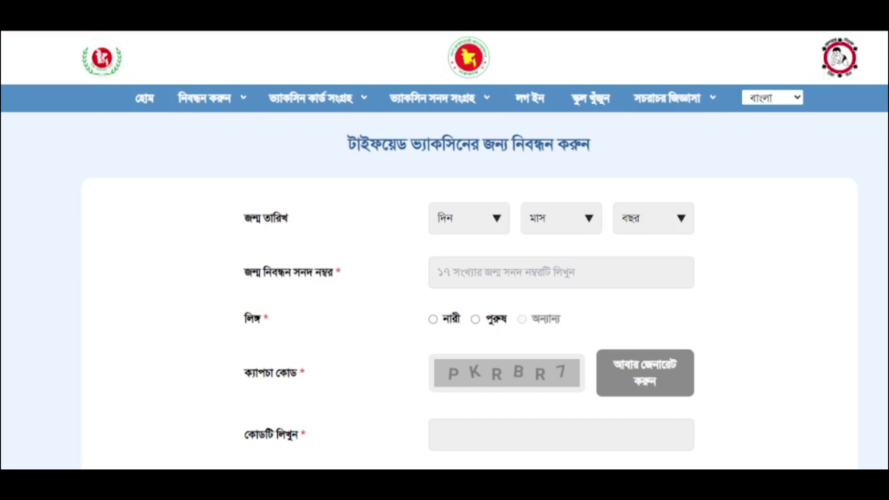
- Pick the birth day in the দিন dropdown and type the captcha code shown in the image
left_click(468, 219)
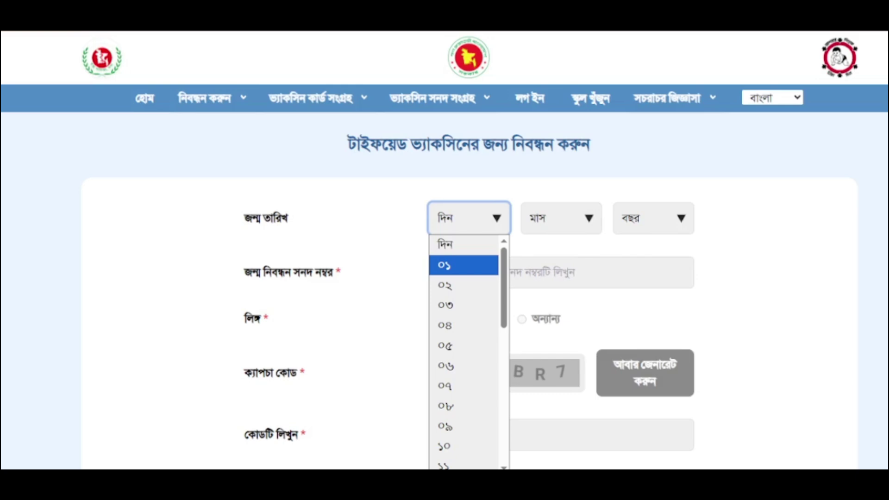
left_click(463, 305)
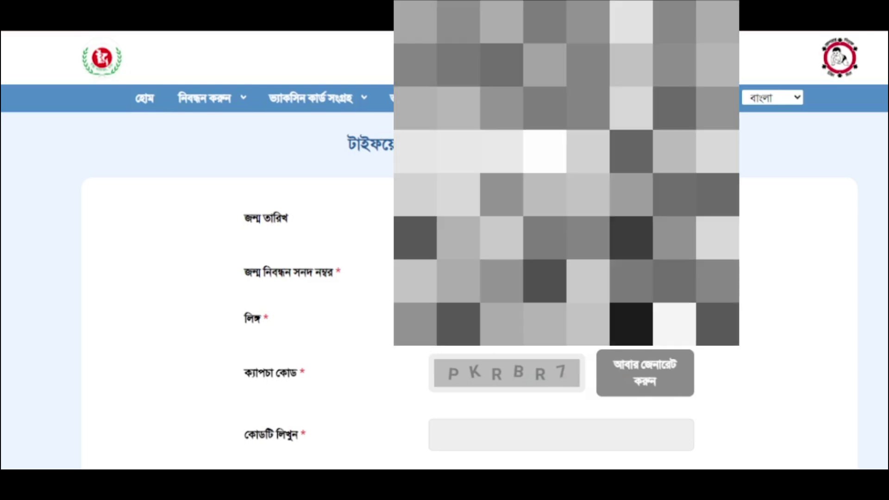
left_click(511, 434)
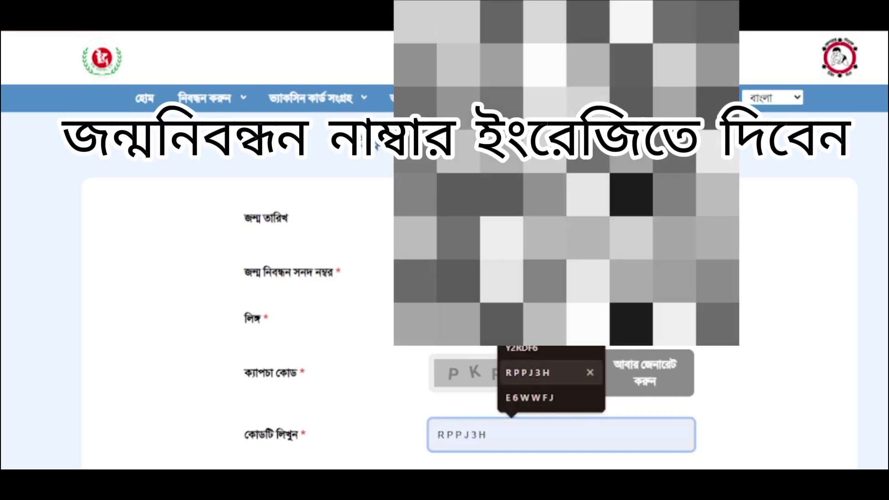
key("Tab")
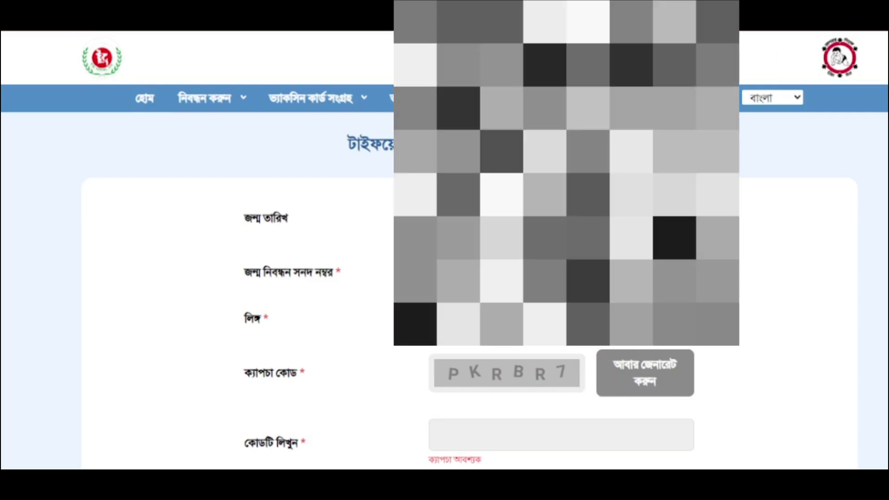
left_click(511, 434)
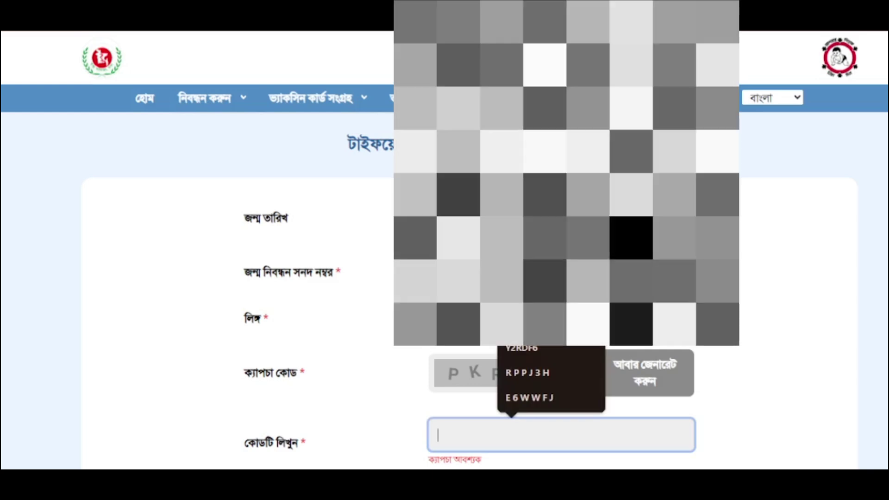
type("PK")
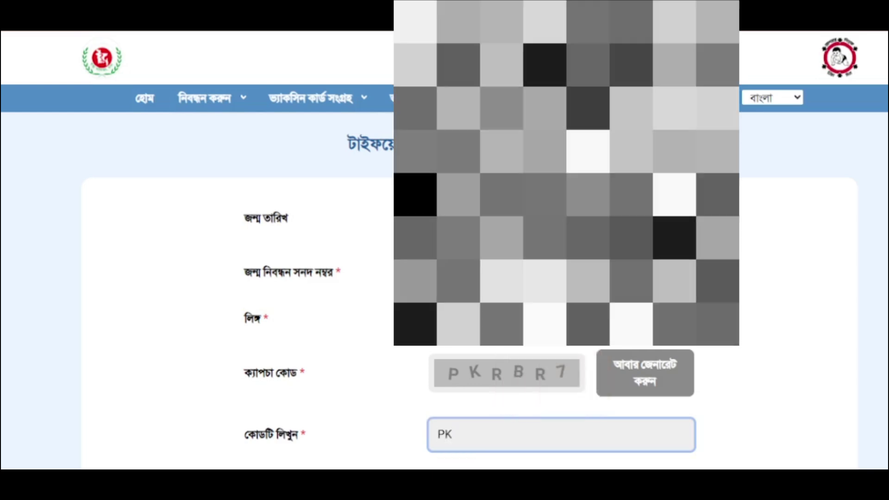
key("BackSpace")
type("D")
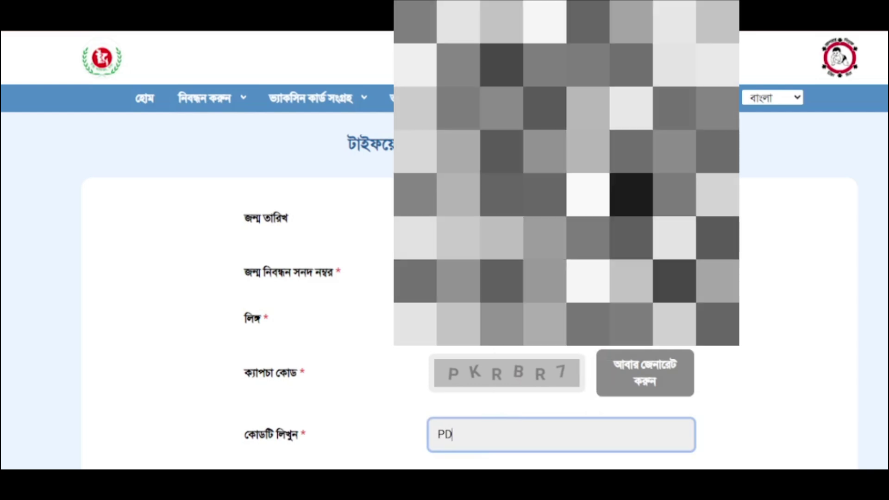
key("BackSpace")
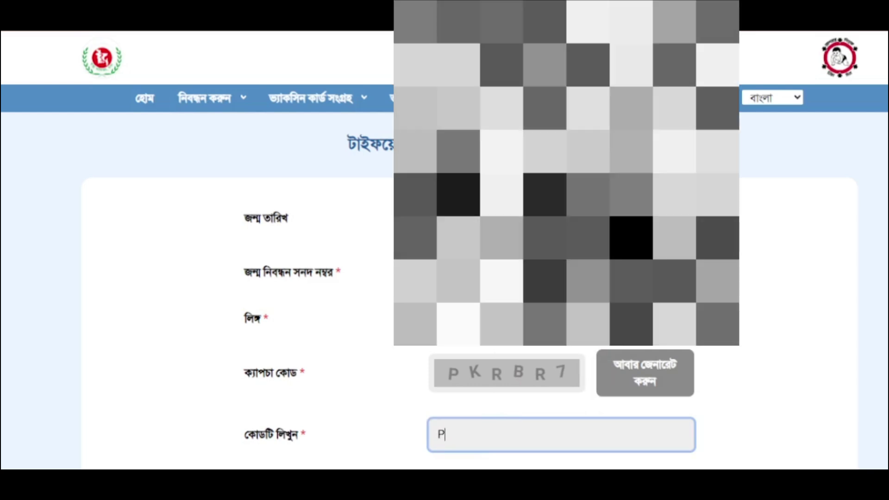
type("KR")
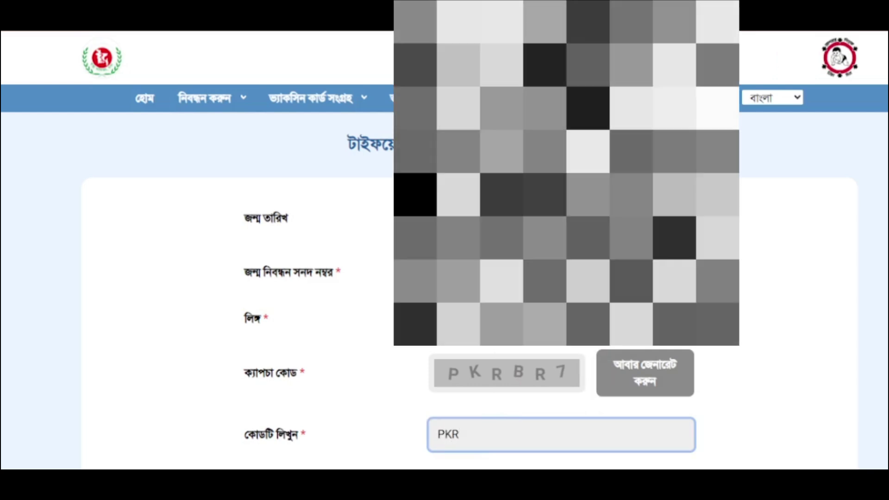
type("BR")
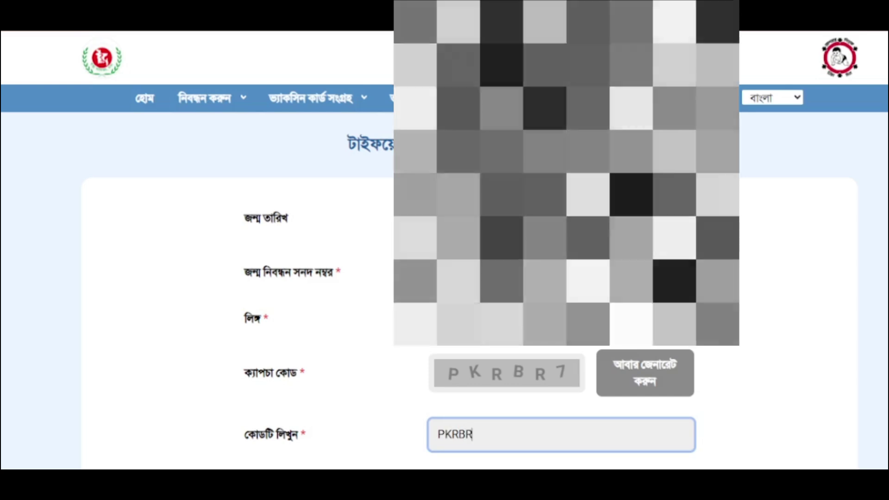
type("7")
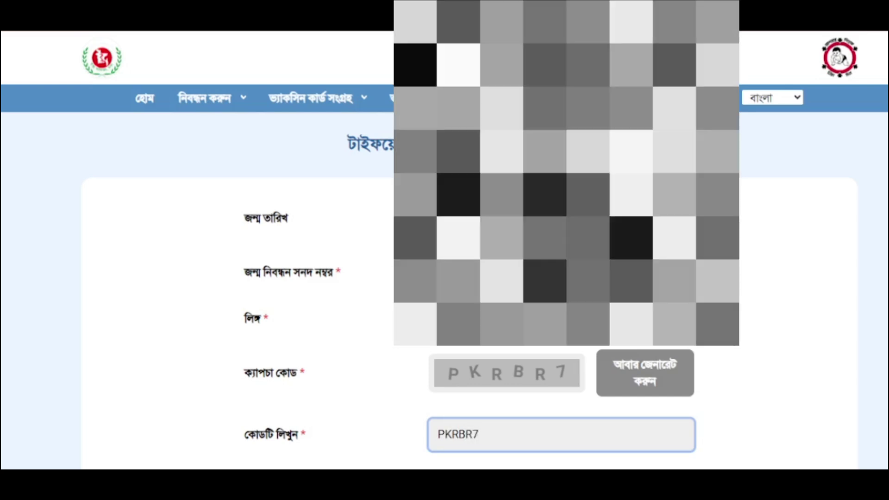
- Complete the personal details, accepting the saved mobile number and e-mail address suggestions
scroll(445, 250, "down", 5)
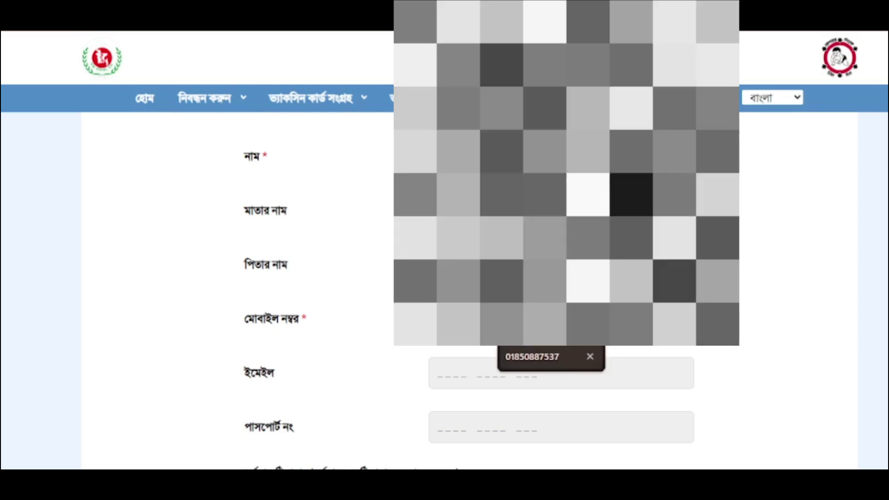
key("Return")
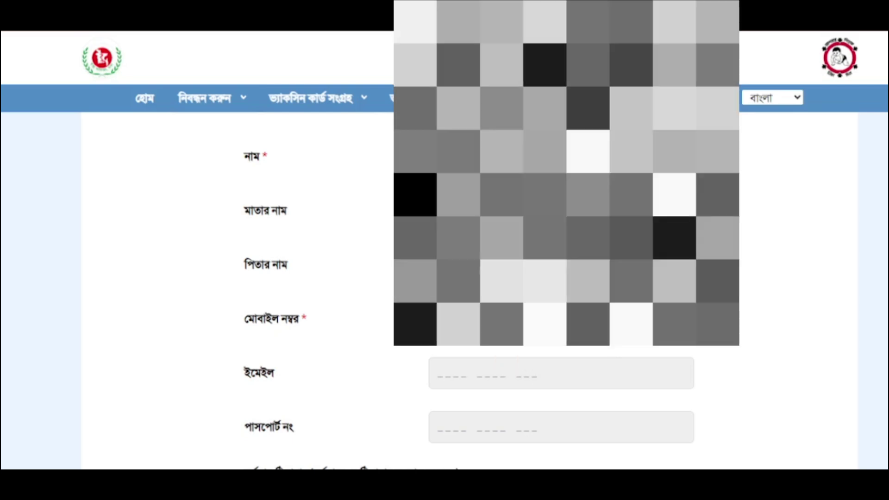
key("Tab")
key("Down")
key("Down")
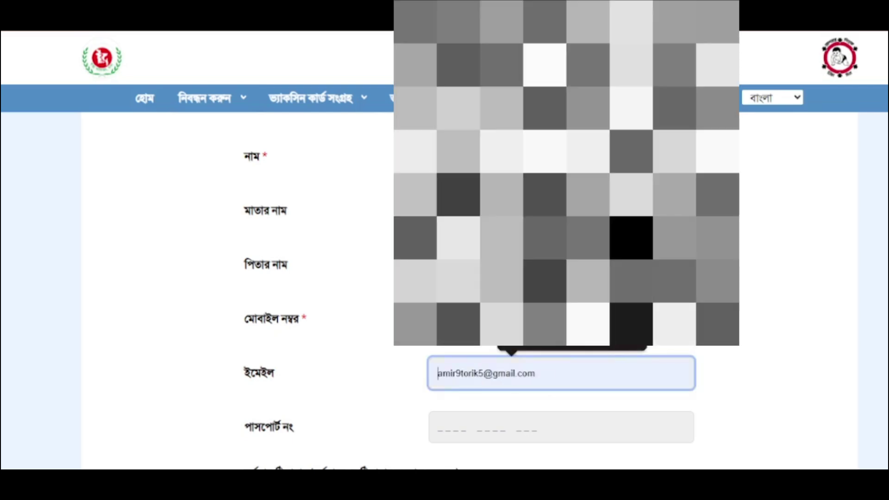
key("Return")
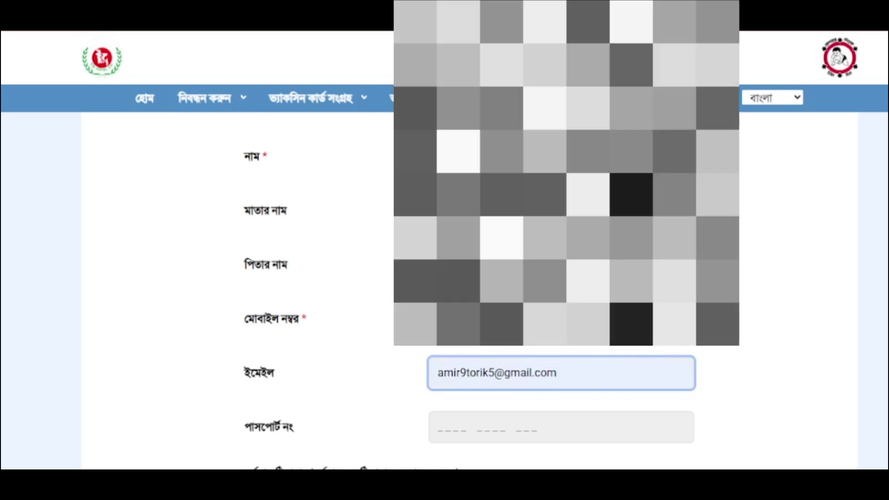
- Set the address division to CHATTOGRAM and pick the district or city corporation
scroll(445, 278, "down", 5)
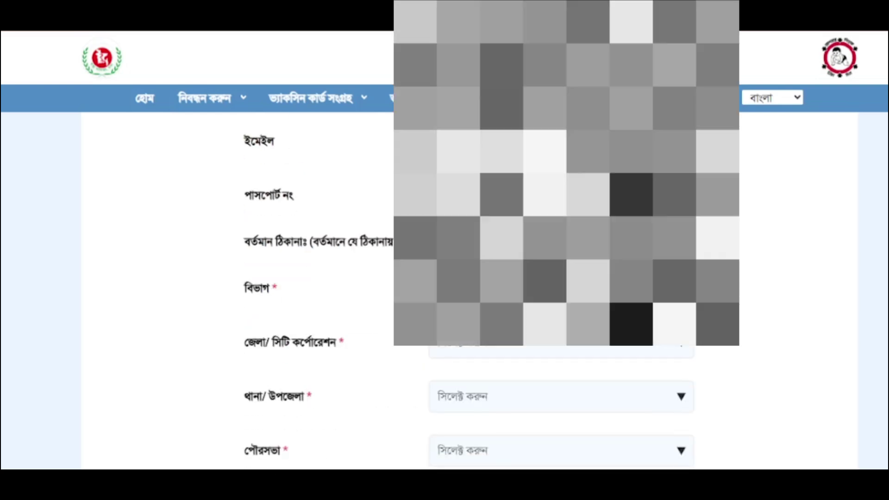
left_click(560, 293)
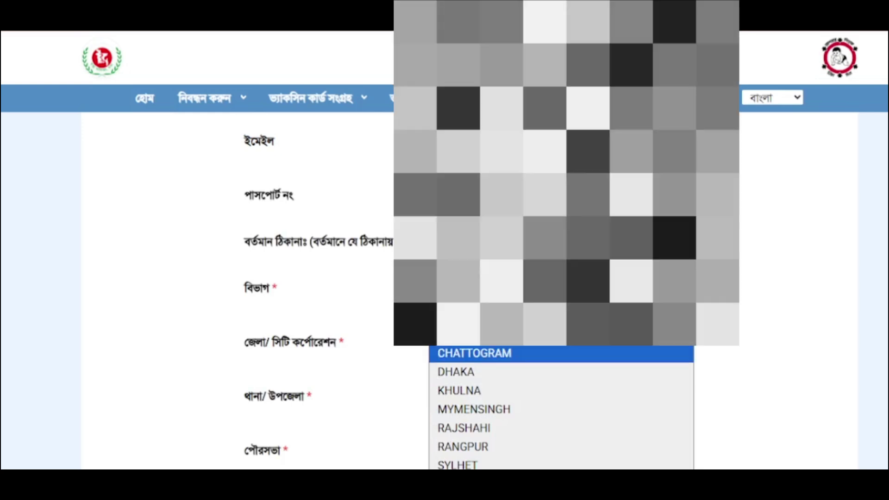
left_click(474, 353)
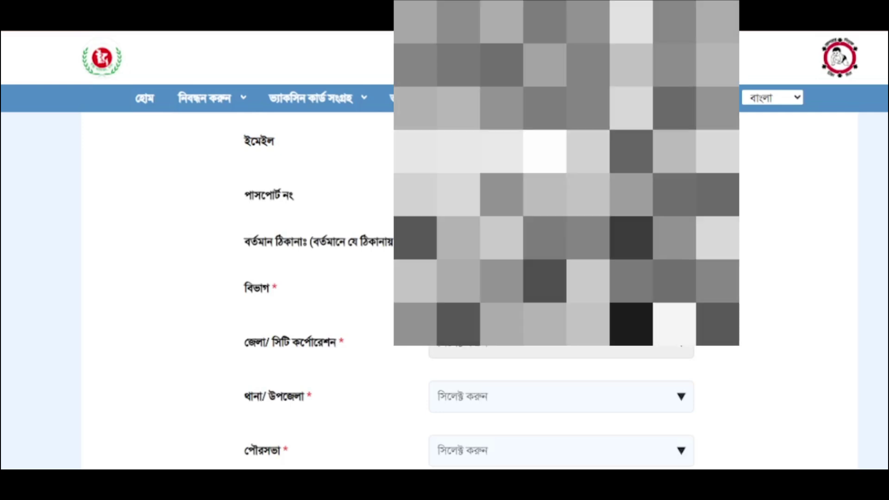
left_click(561, 342)
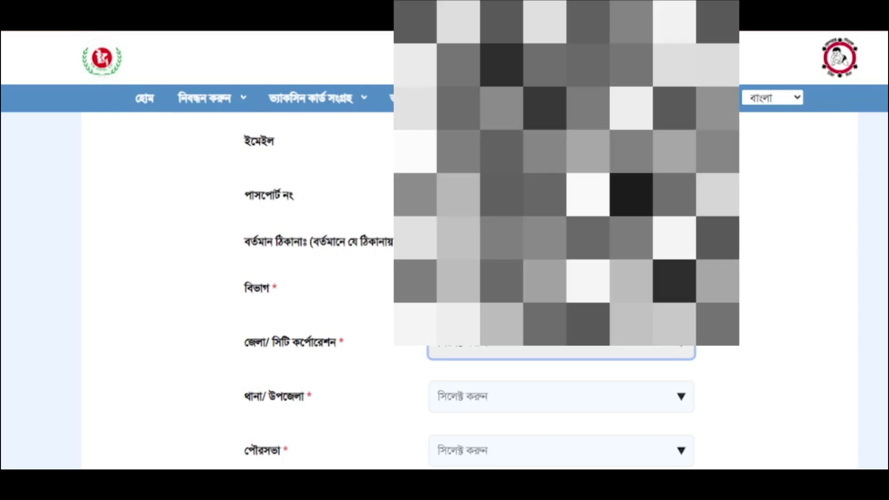
key("Return")
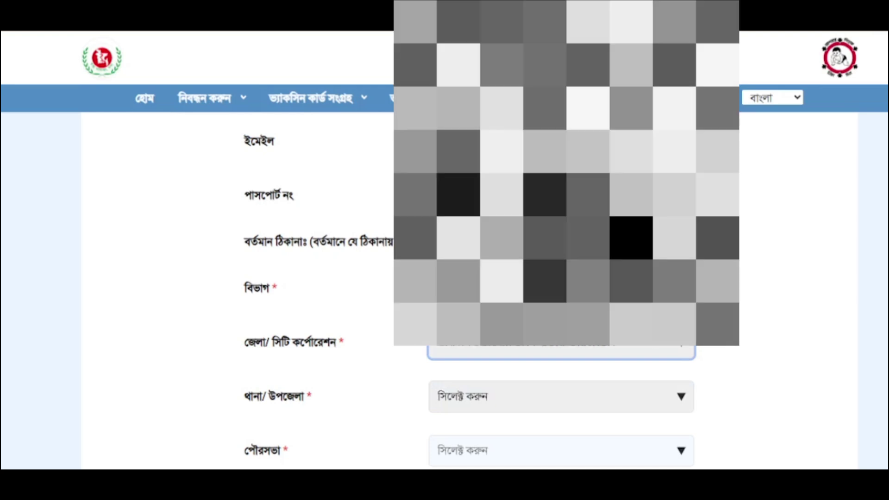
- Select the থানা/উপজেলা (thana/upazila) from its dropdown list
scroll(445, 278, "down", 5)
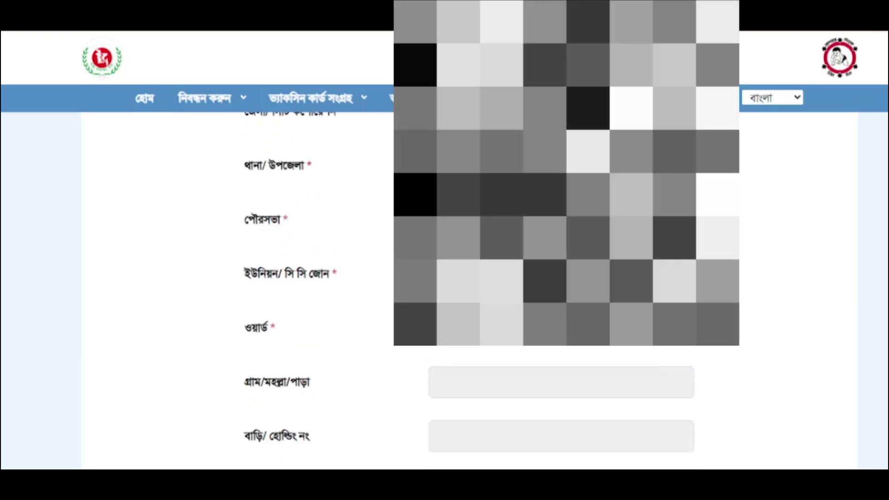
left_click(561, 165)
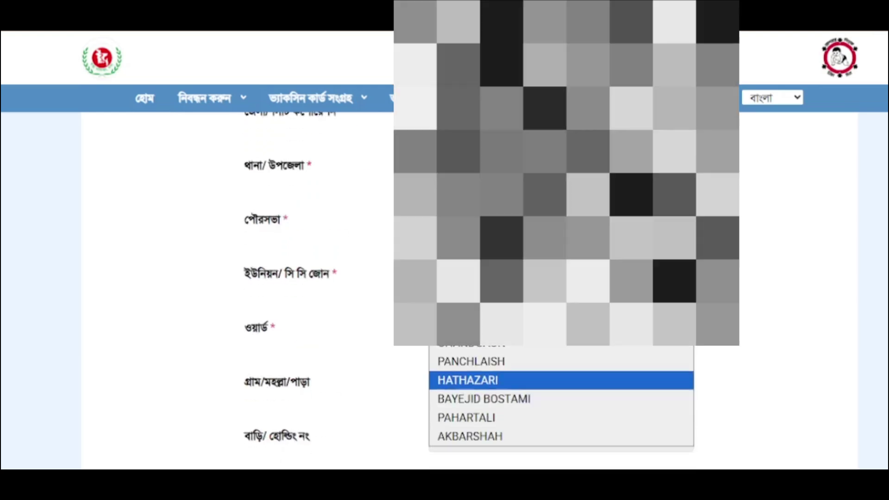
key("Up")
key("Return")
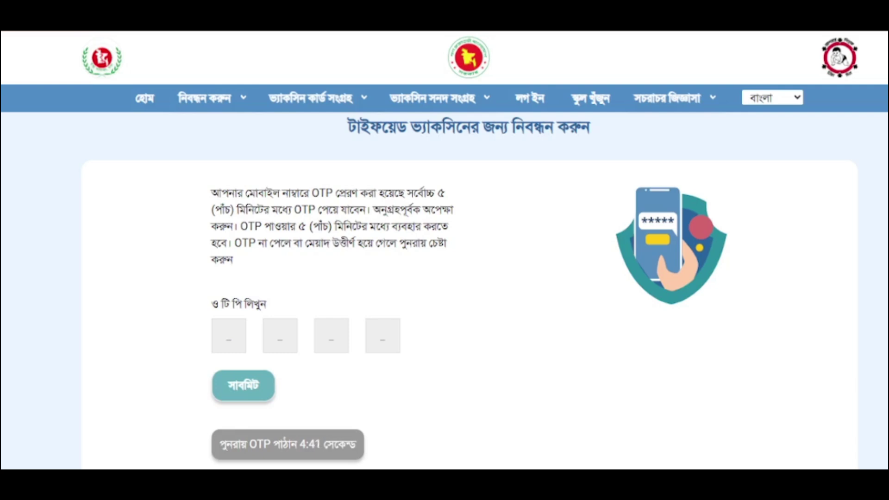
- Enter the 4-digit SMS one-time code and submit it with সাবমিট
left_click(229, 335)
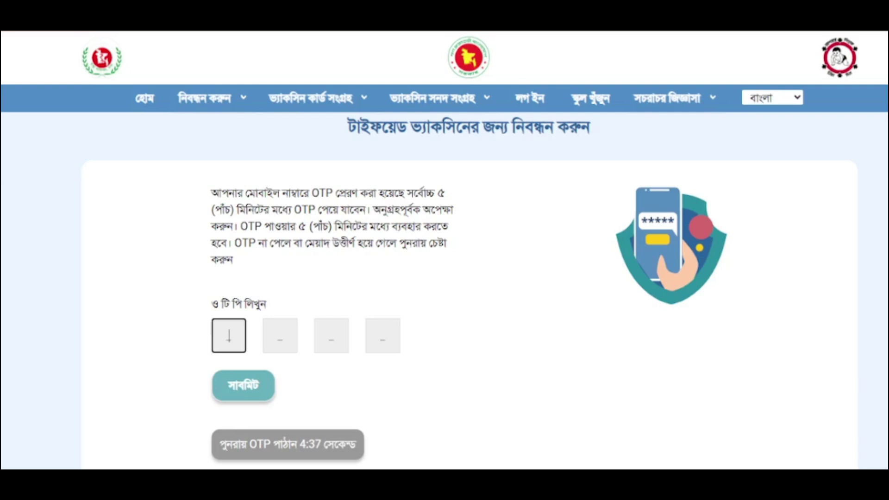
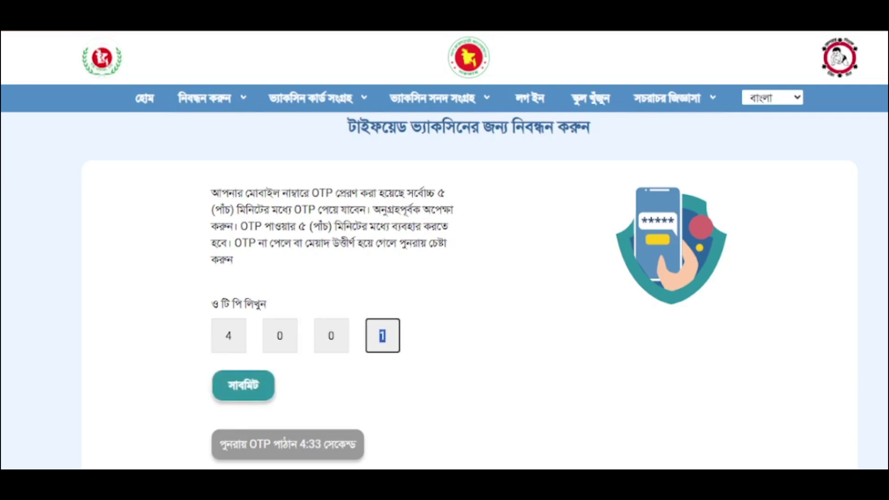
scroll(470, 291, "down", 1)
scroll(470, 291, "up", 2)
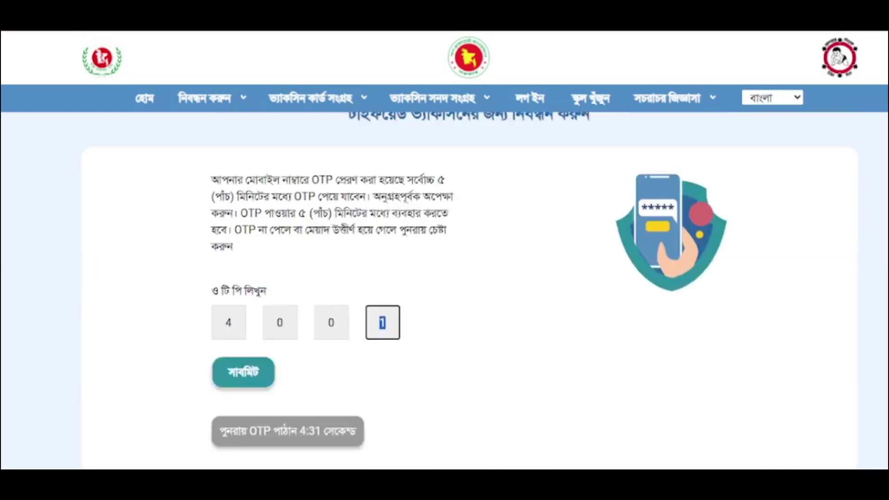
left_click(243, 403)
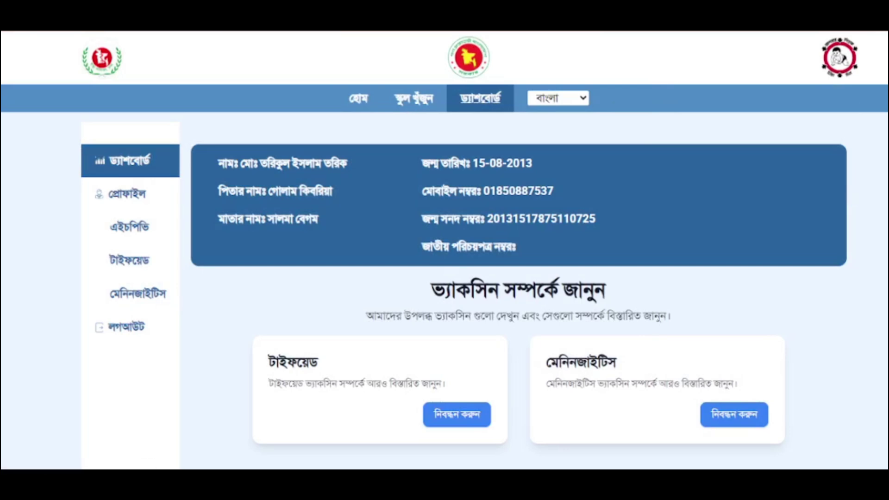
- Open the টাইফয়েড section from the dashboard's left sidebar
scroll(456, 296, "down", 6)
scroll(457, 297, "up", 6)
left_click(457, 414)
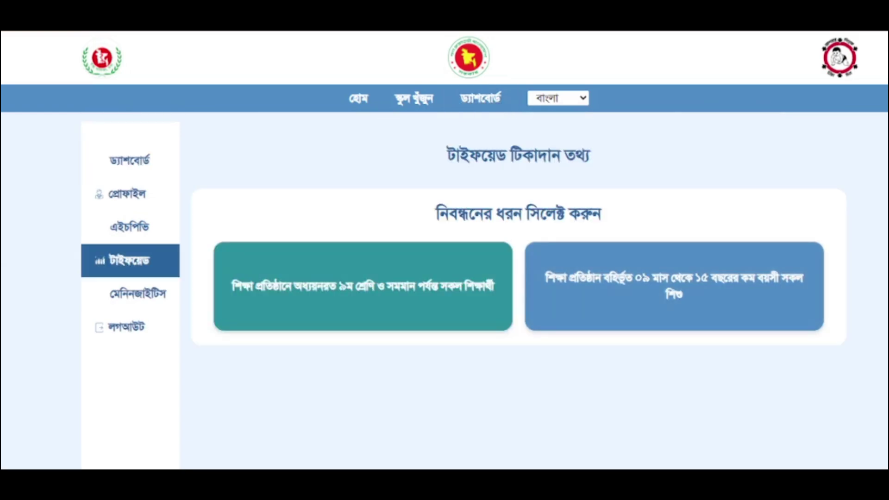
right_click(335, 287)
key("Escape")
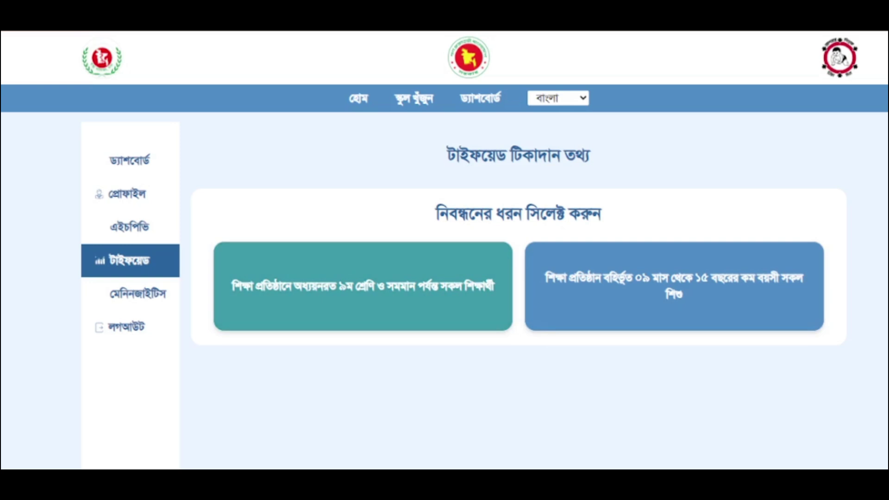
- Choose enrolled school student registration and set the school's division and district
left_click(363, 286)
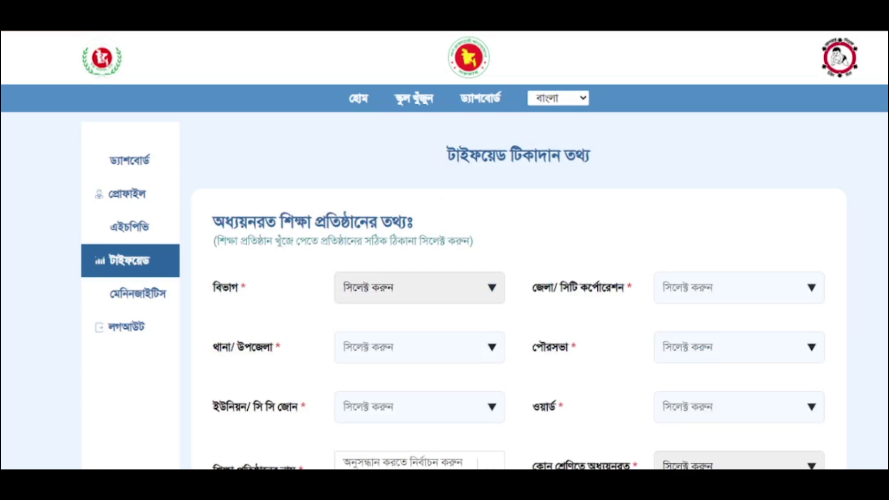
left_click(419, 288)
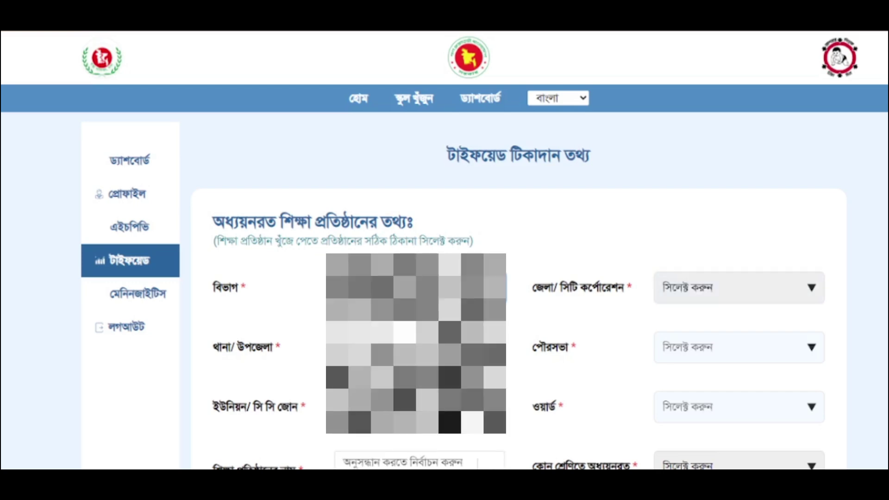
scroll(463, 296, "down", 5)
scroll(463, 297, "up", 5)
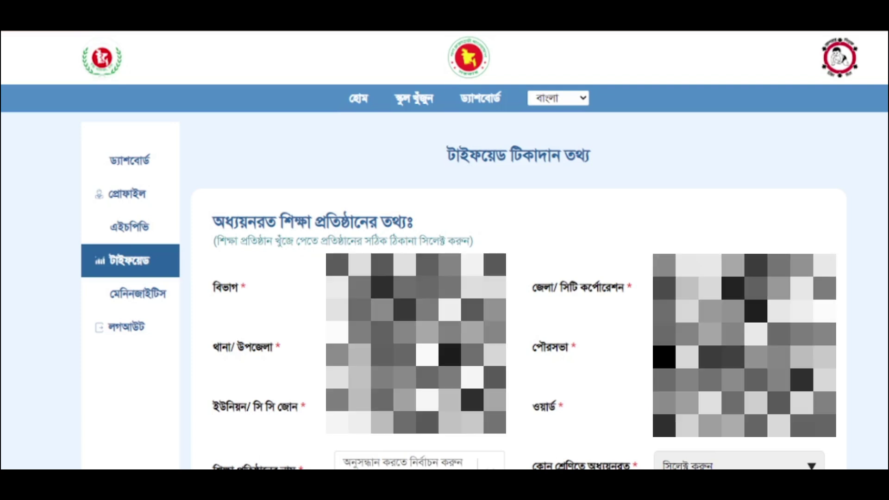
left_click(741, 286)
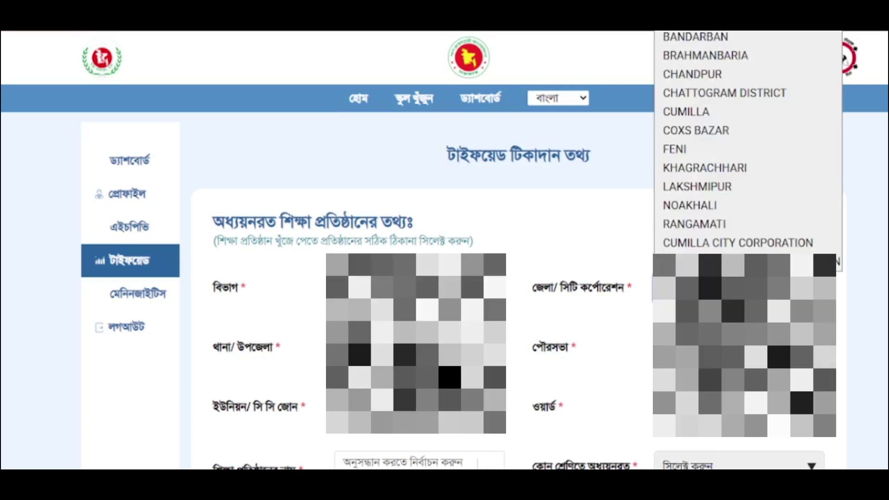
left_click(741, 262)
- Set the school's thana to PANCHLAISH and choose the institution name
left_click(419, 347)
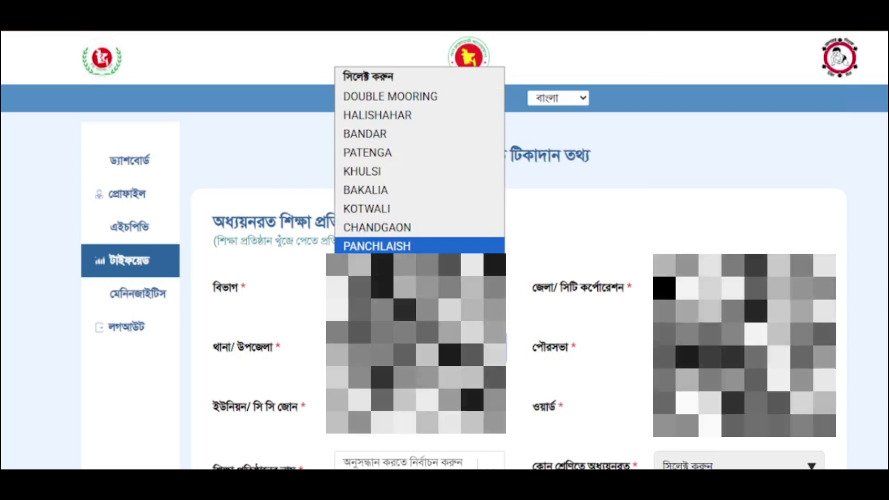
key("Return")
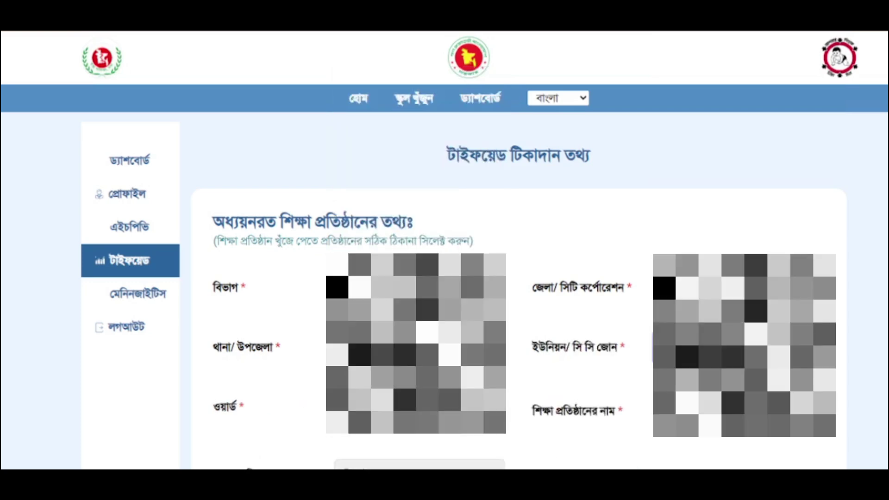
scroll(445, 278, "down", 5)
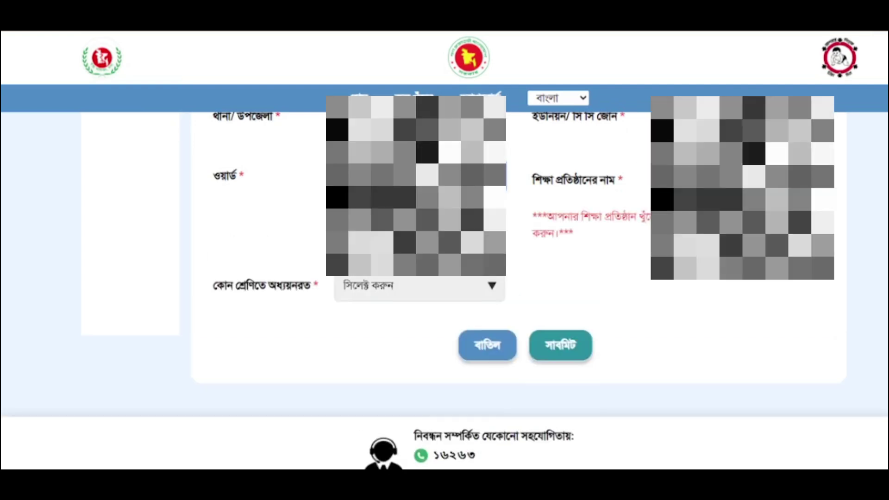
left_click(739, 180)
scroll(735, 306, "down", 15)
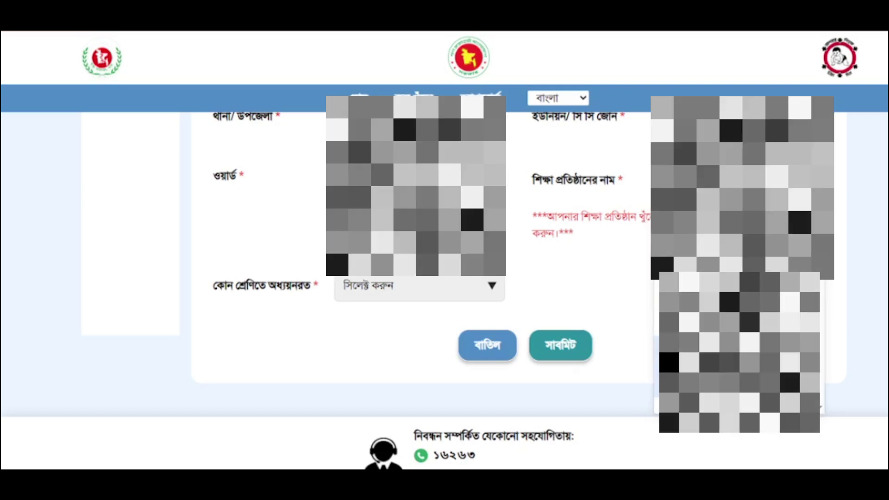
scroll(444, 278, "down", 1)
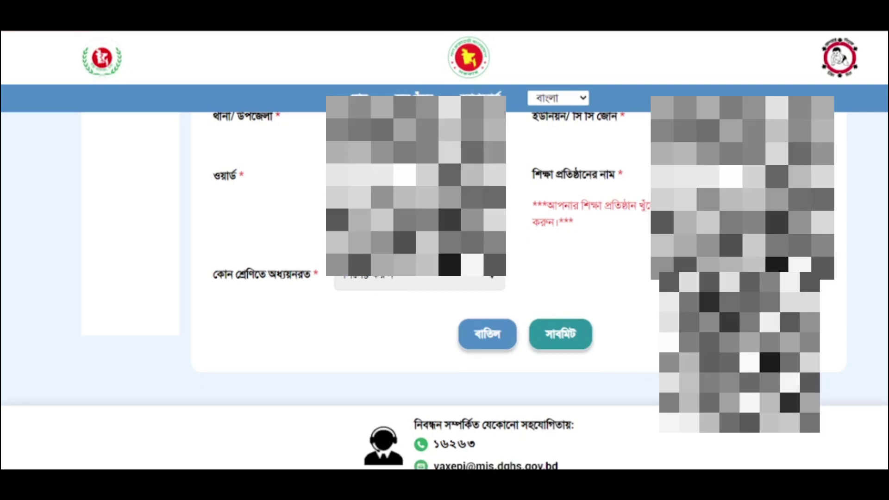
left_click(775, 242)
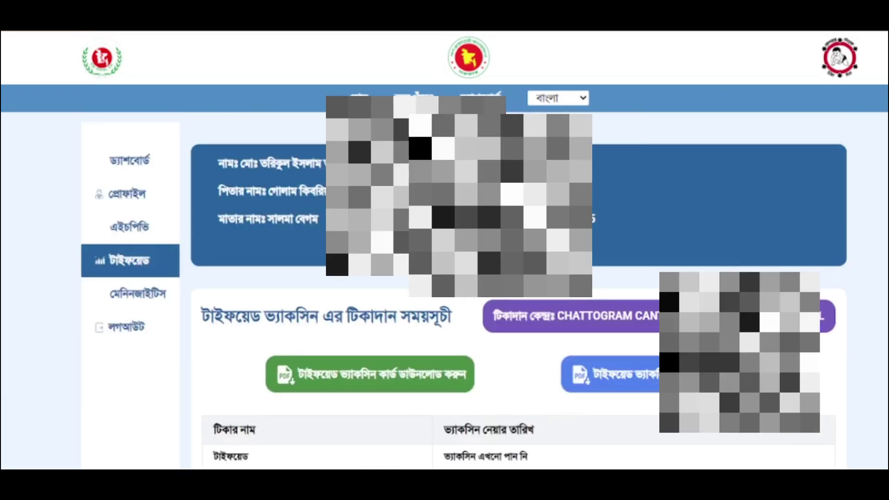
- Download the typhoid vaccine card PDF and open it from the download popup
scroll(519, 297, "down", 5)
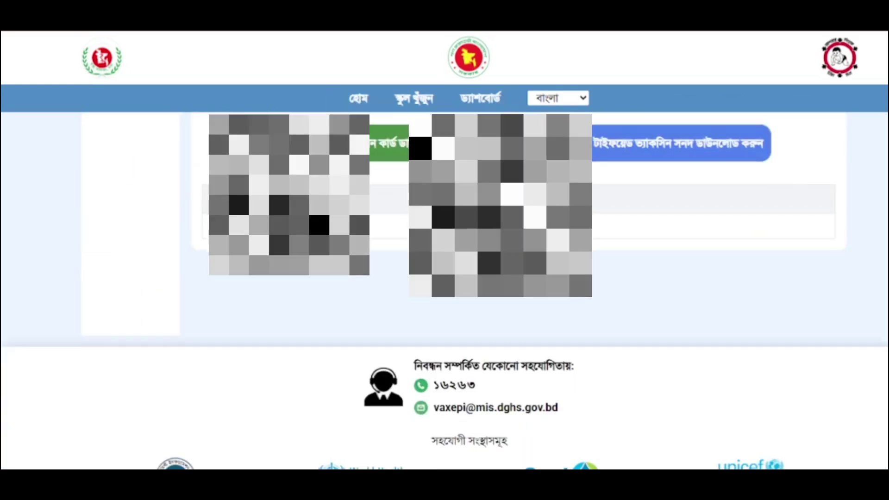
scroll(519, 297, "up", 5)
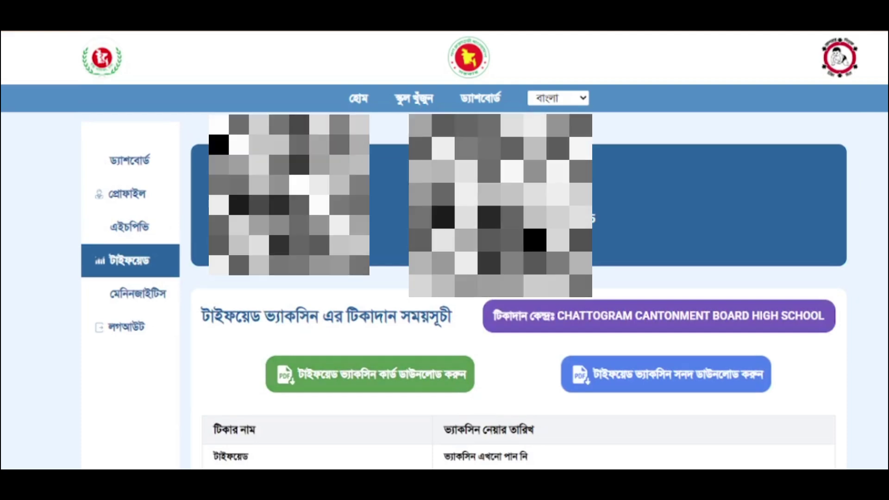
left_click(370, 375)
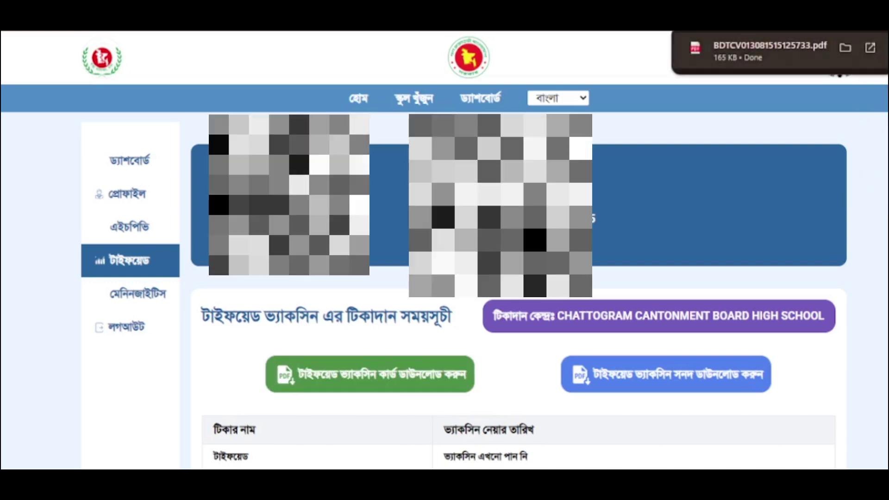
left_click(769, 50)
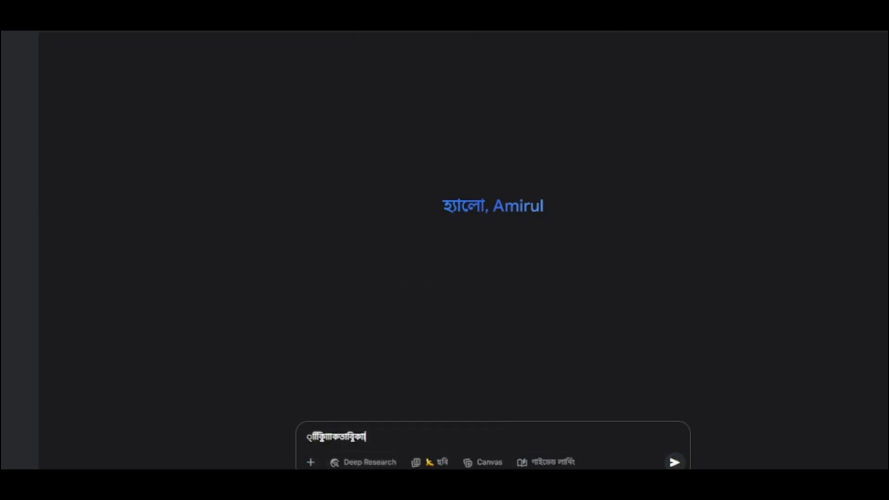
- Send the typed prompt in the Gemini chat box
key("Return")
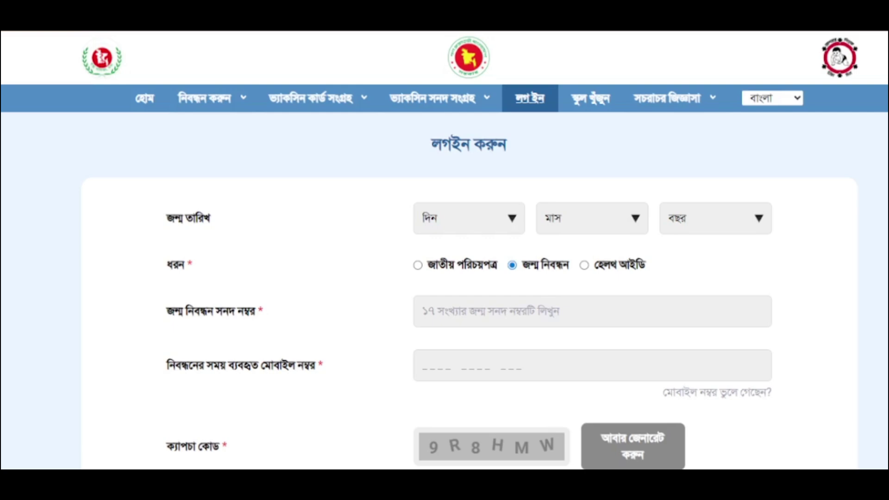
- Return to the হোম page and browse the Typhoid Vaccination Campaign 2025 banner and quick links
mouse_move(439, 98)
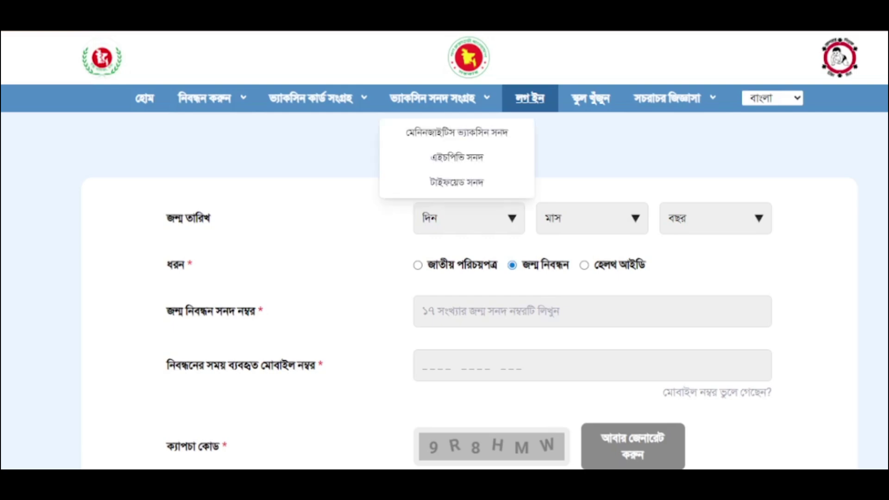
mouse_move(310, 98)
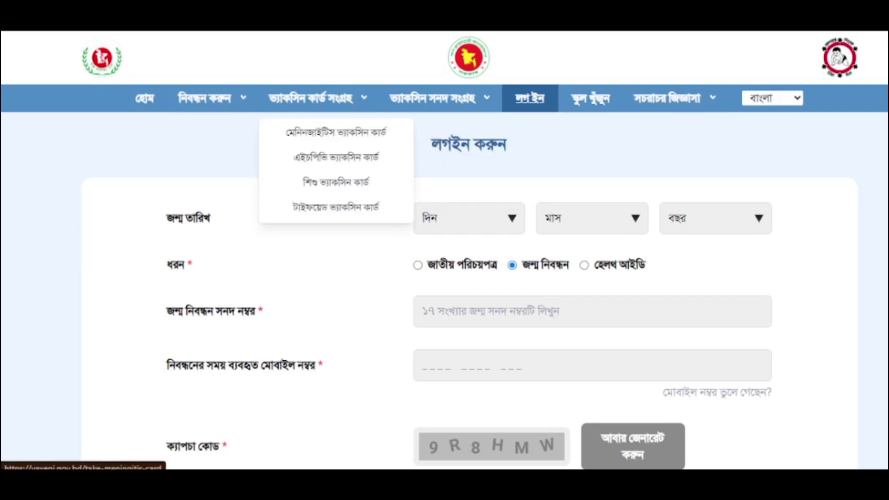
left_click(145, 98)
scroll(444, 291, "down", 10)
scroll(445, 292, "up", 6)
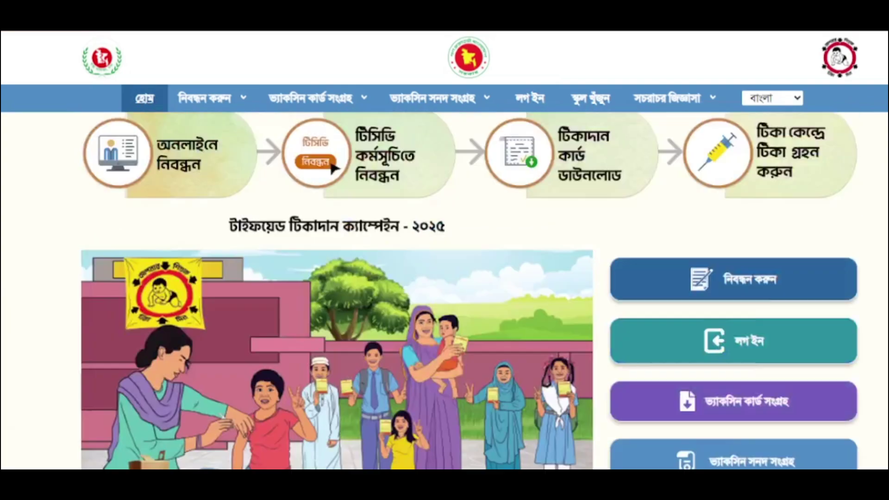
scroll(445, 291, "up", 4)
scroll(445, 292, "down", 20)
scroll(444, 291, "up", 20)
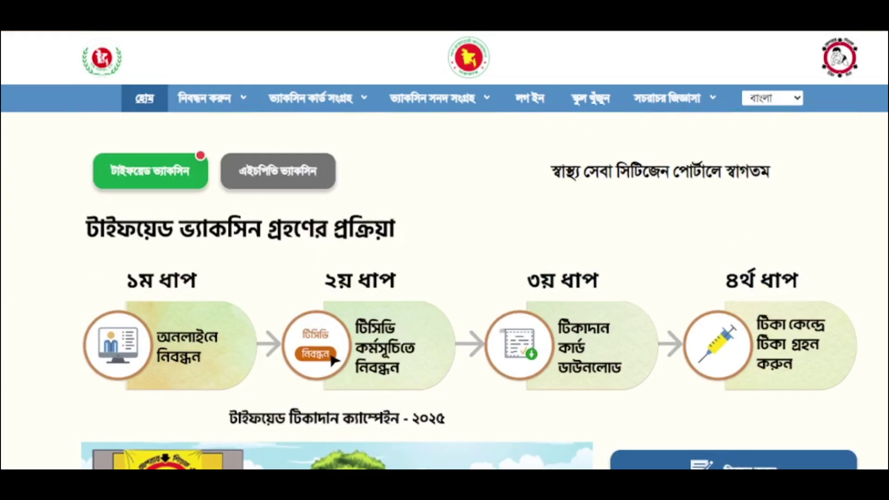
scroll(444, 290, "down", 20)
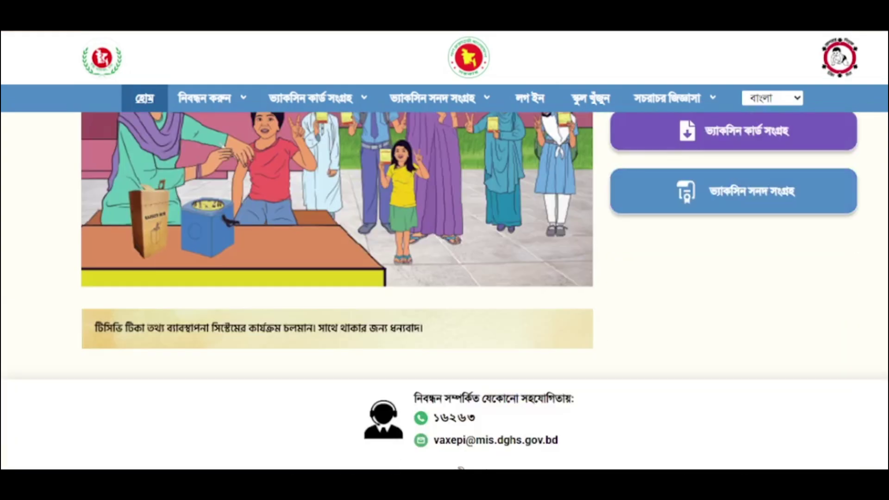
scroll(444, 291, "up", 20)
scroll(333, 361, "down", 10)
scroll(333, 277, "up", 10)
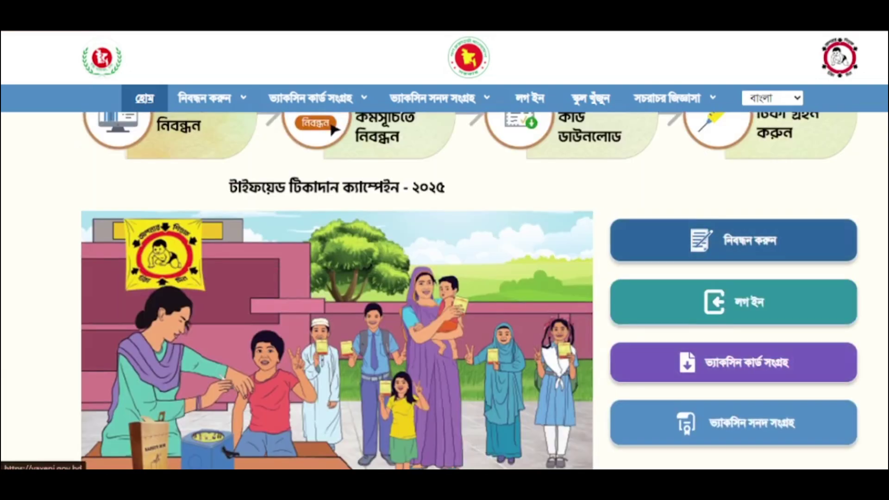